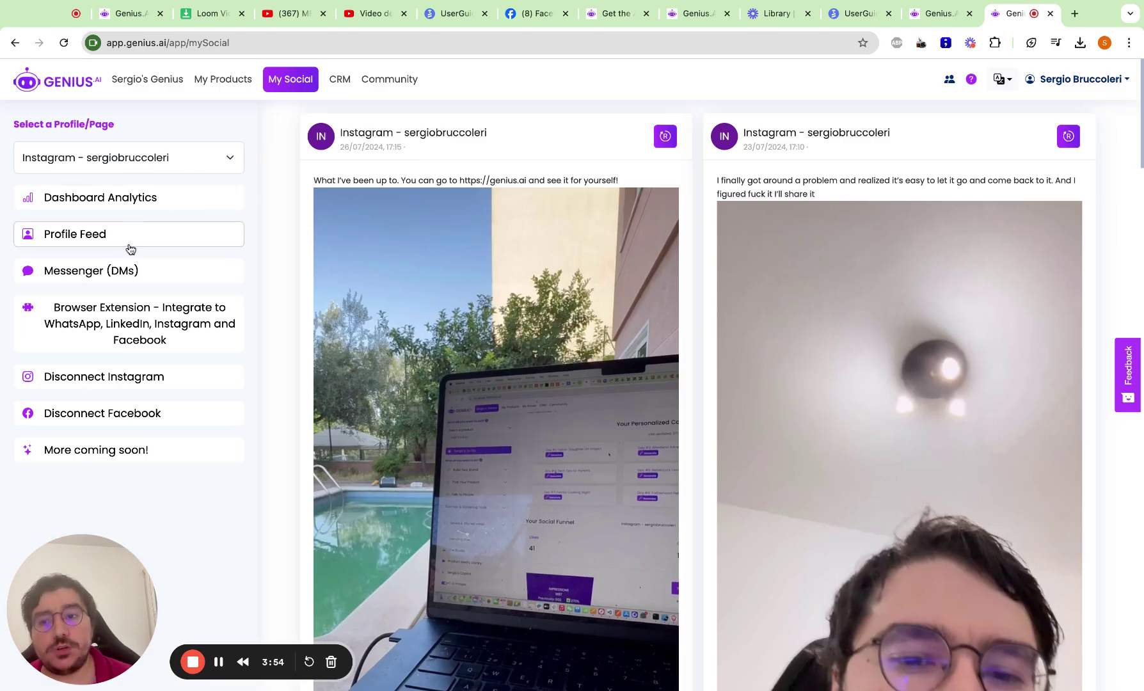
pyautogui.scroll(-5, 606, 366)
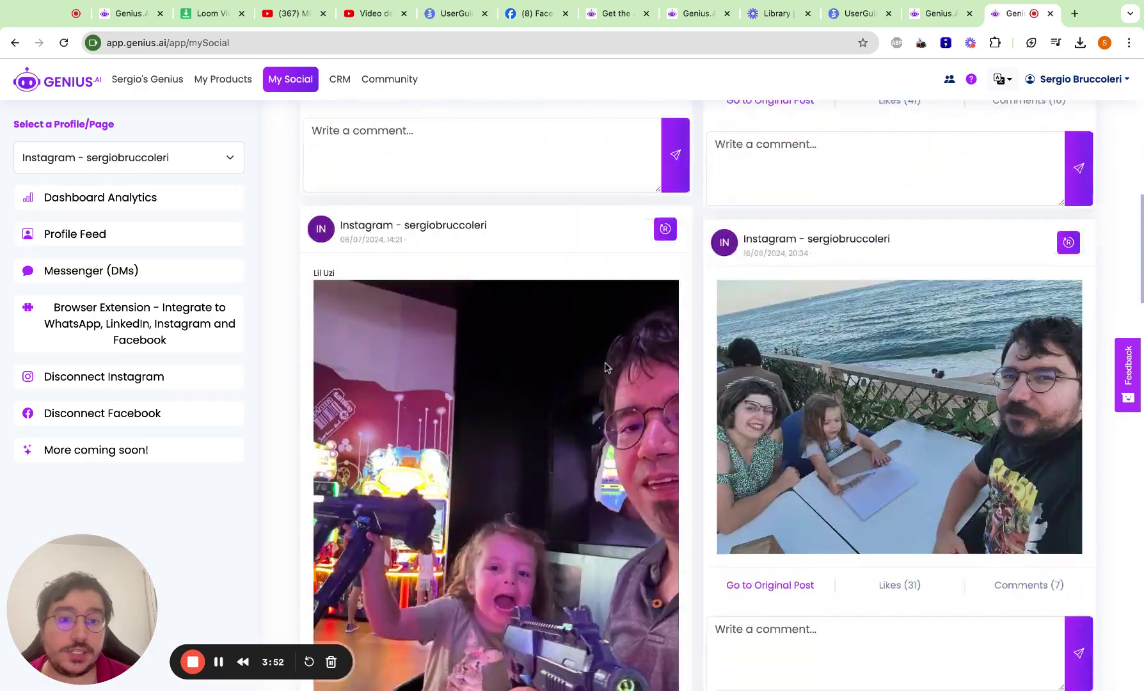
pyautogui.scroll(-5, 606, 366)
pyautogui.scroll(3, 606, 367)
pyautogui.scroll(3, 606, 367)
pyautogui.scroll(3, 606, 366)
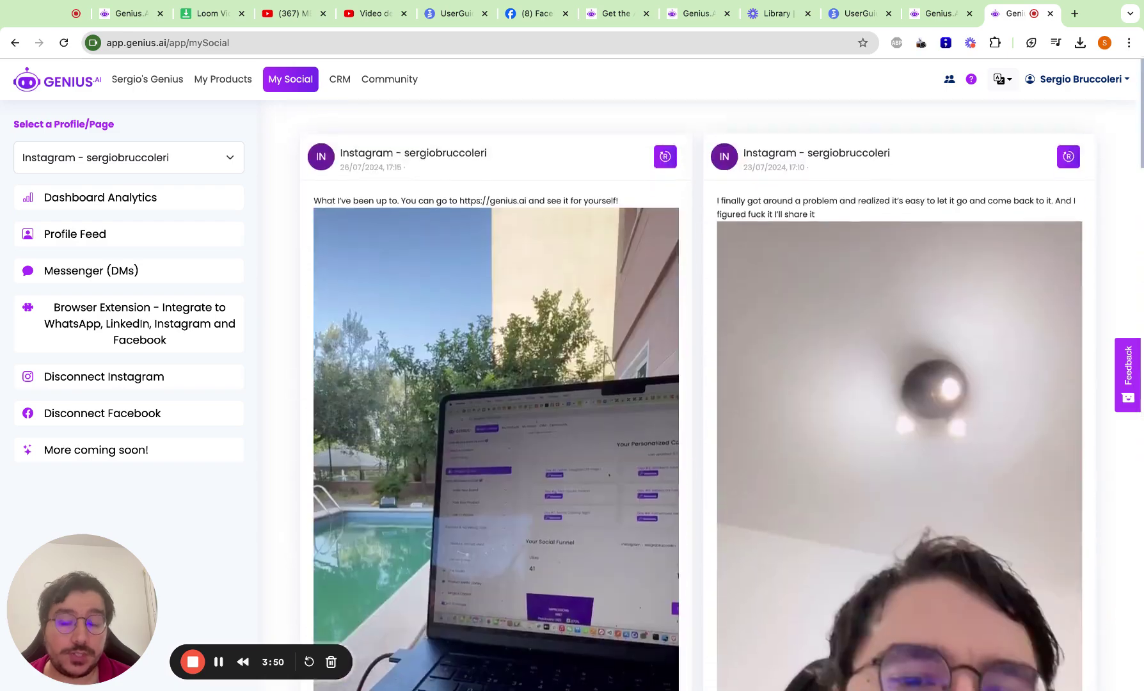
pyautogui.scroll(-5, 646, 188)
pyautogui.scroll(5, 646, 187)
pyautogui.scroll(1, 646, 187)
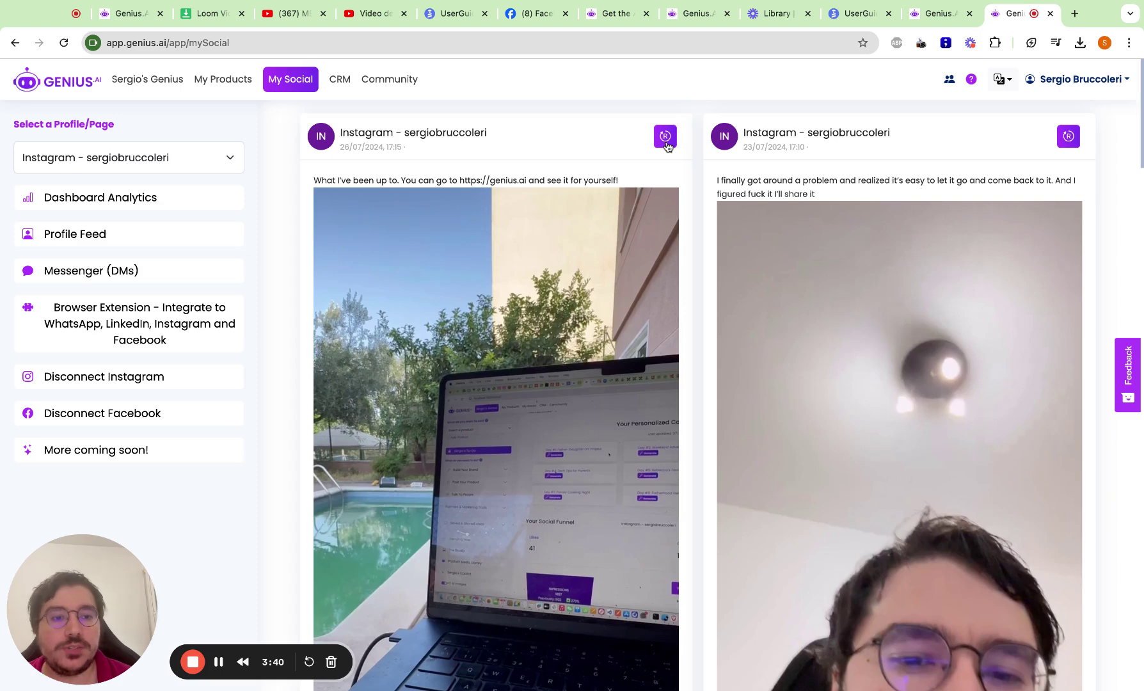
pyautogui.click(1069, 137)
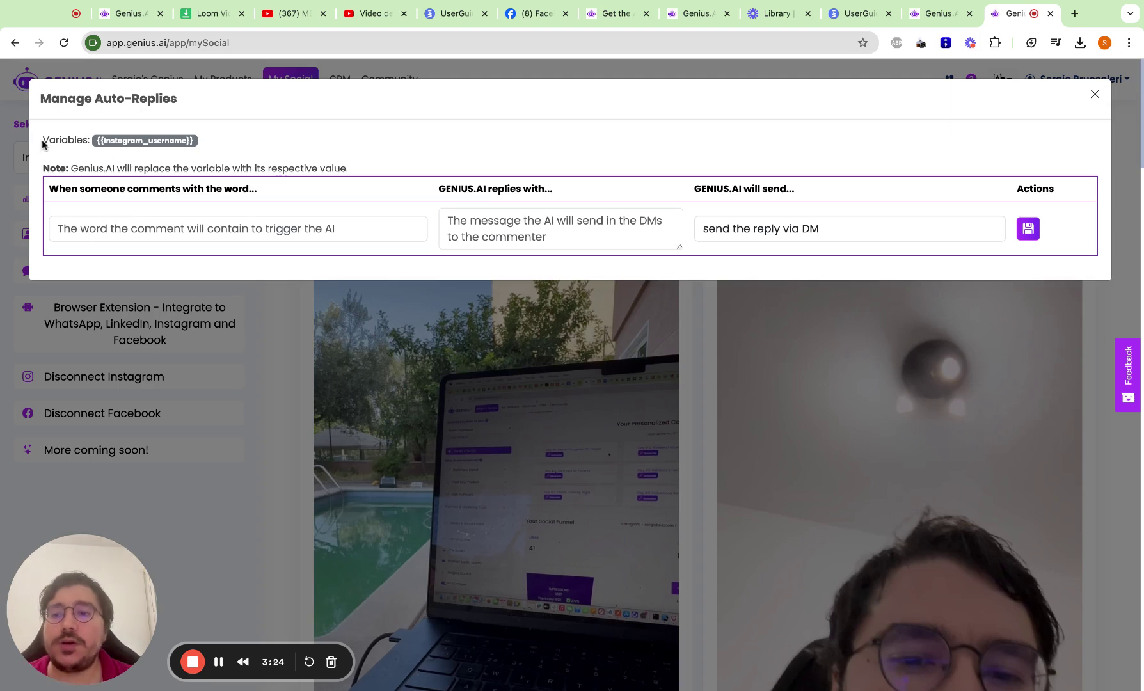
pyautogui.moveTo(42, 142); pyautogui.dragTo(189, 149)
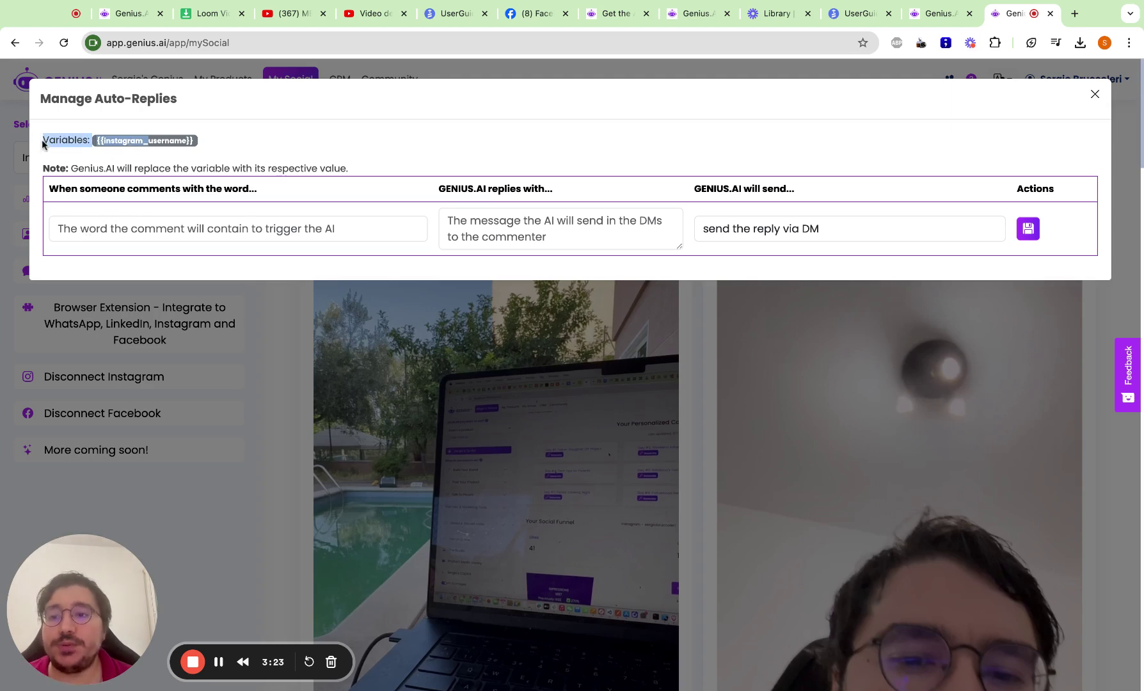
pyautogui.doubleClick(184, 139)
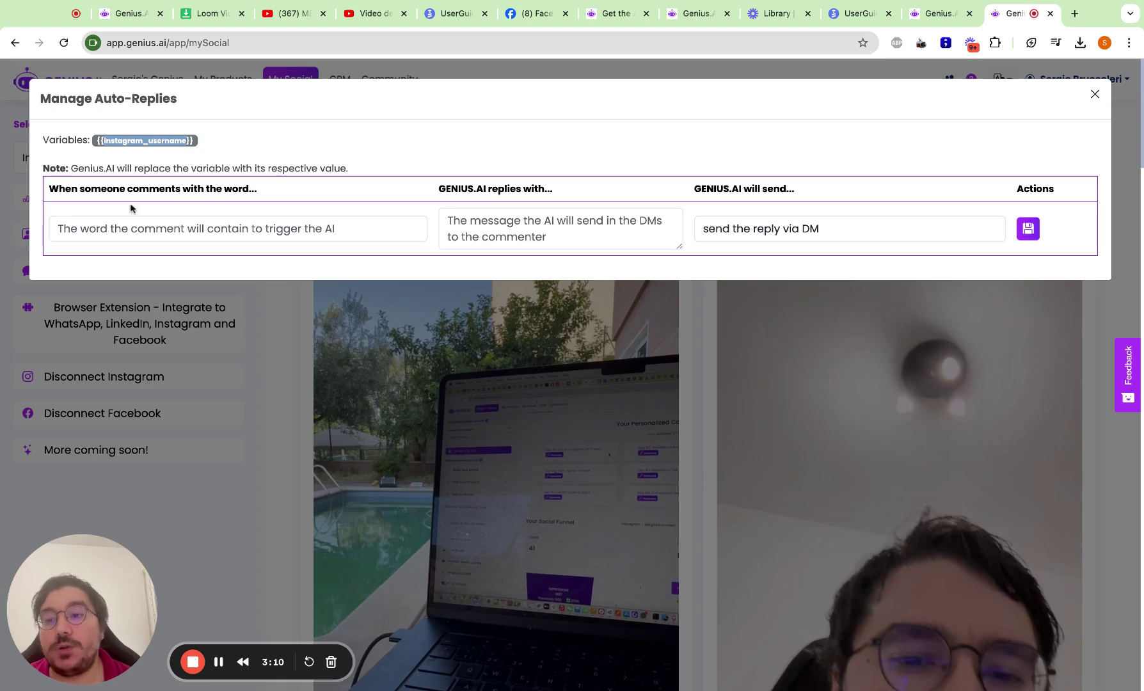
pyautogui.click(187, 232)
pyautogui.write('DM')
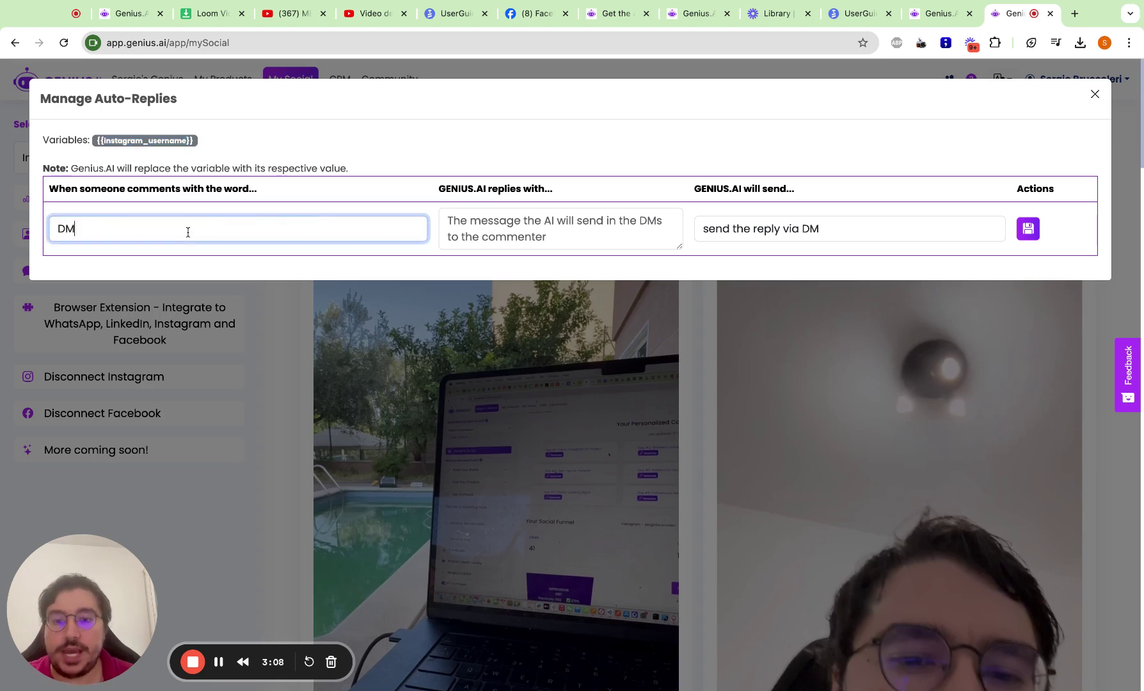
pyautogui.click(523, 221)
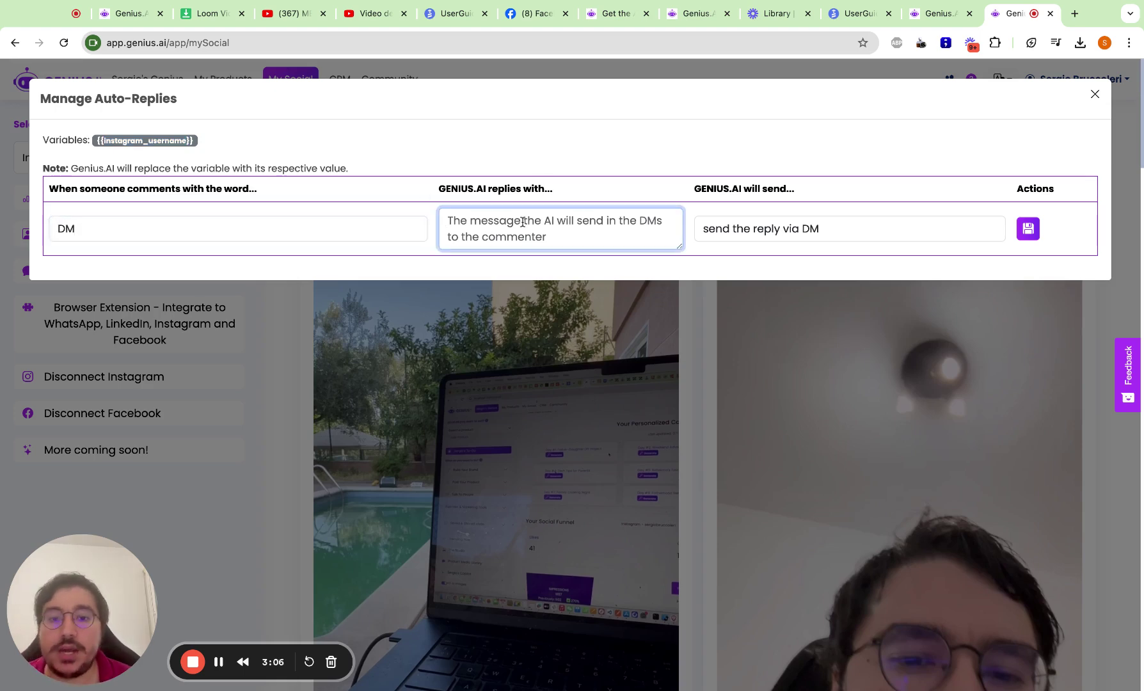
pyautogui.write('Thank')
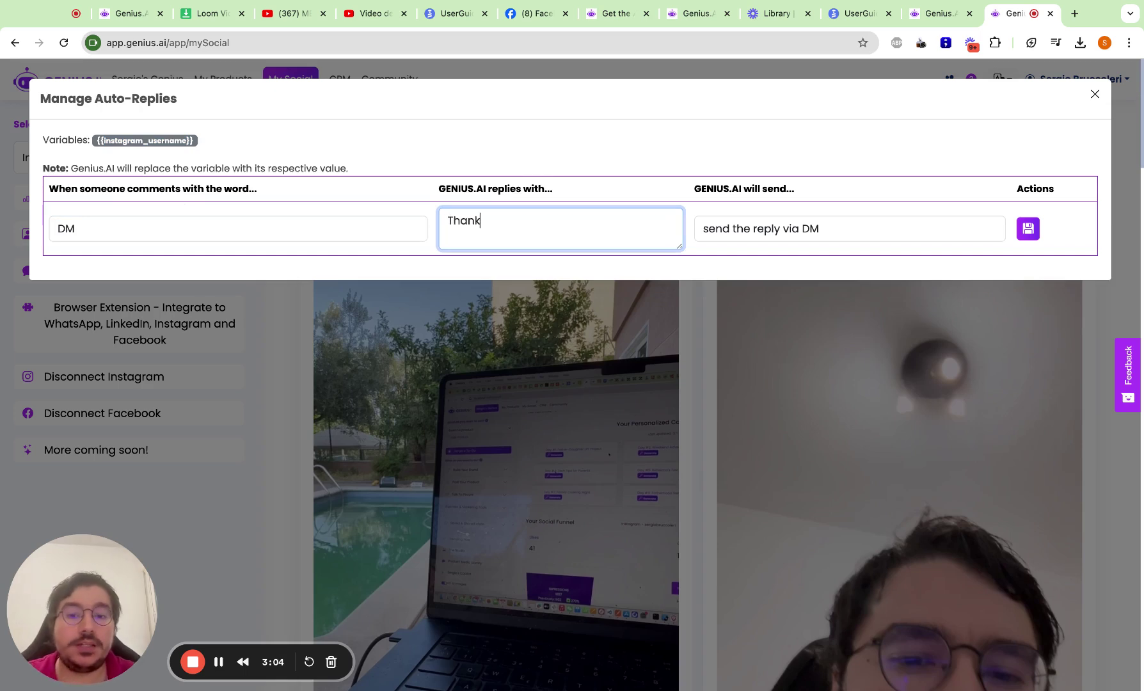
pyautogui.write('s for your interest ')
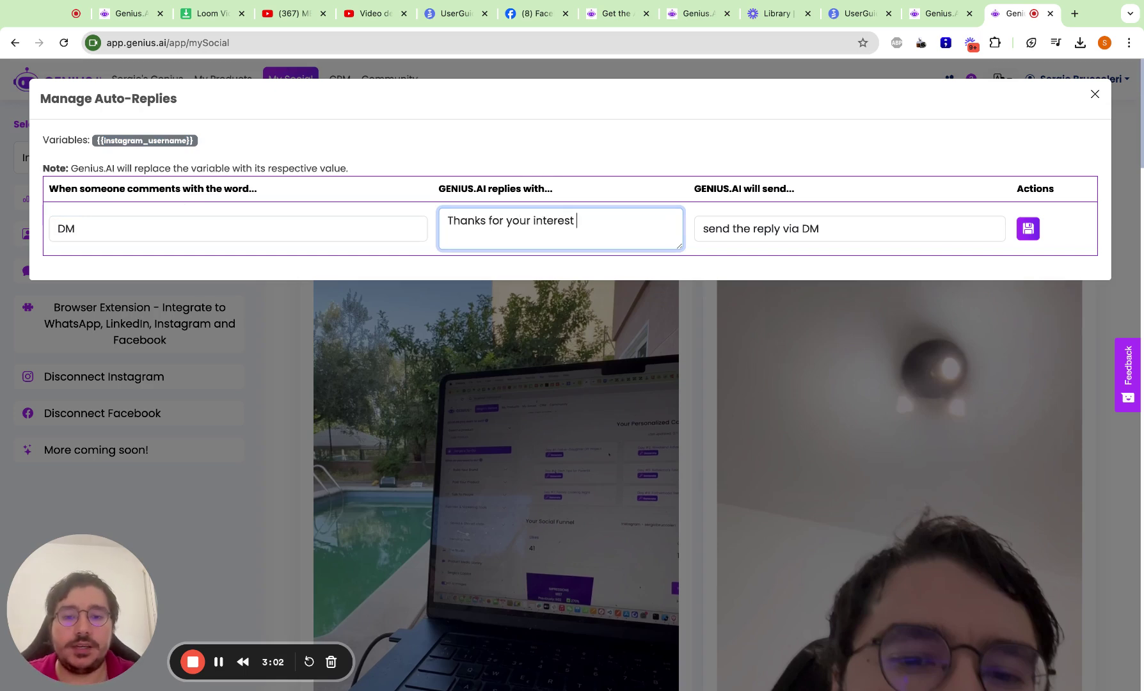
pyautogui.write('in Genius.AI,')
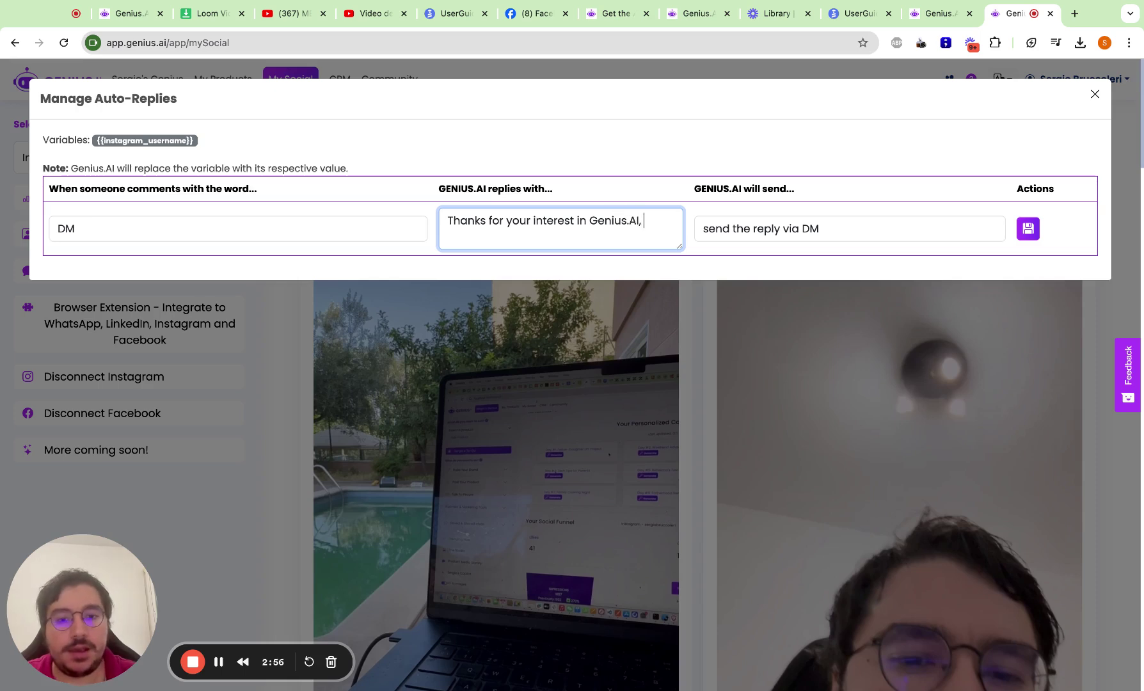
pyautogui.write(" here's ")
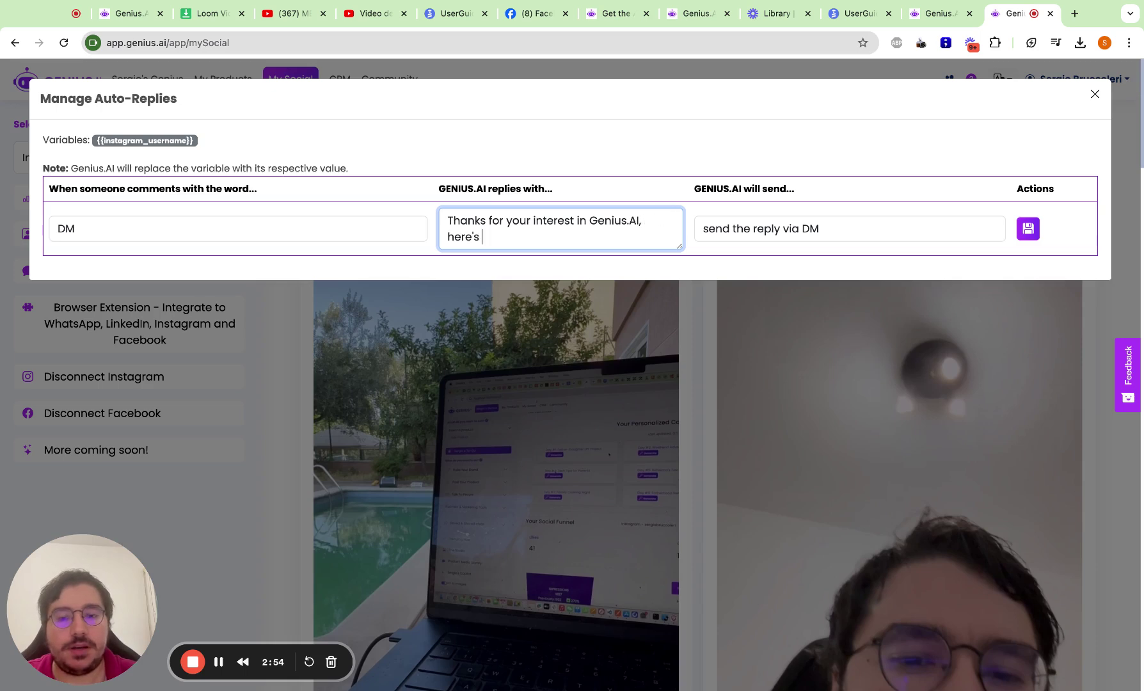
pyautogui.write('where you can find more about it: https://genius.ai/pricing')
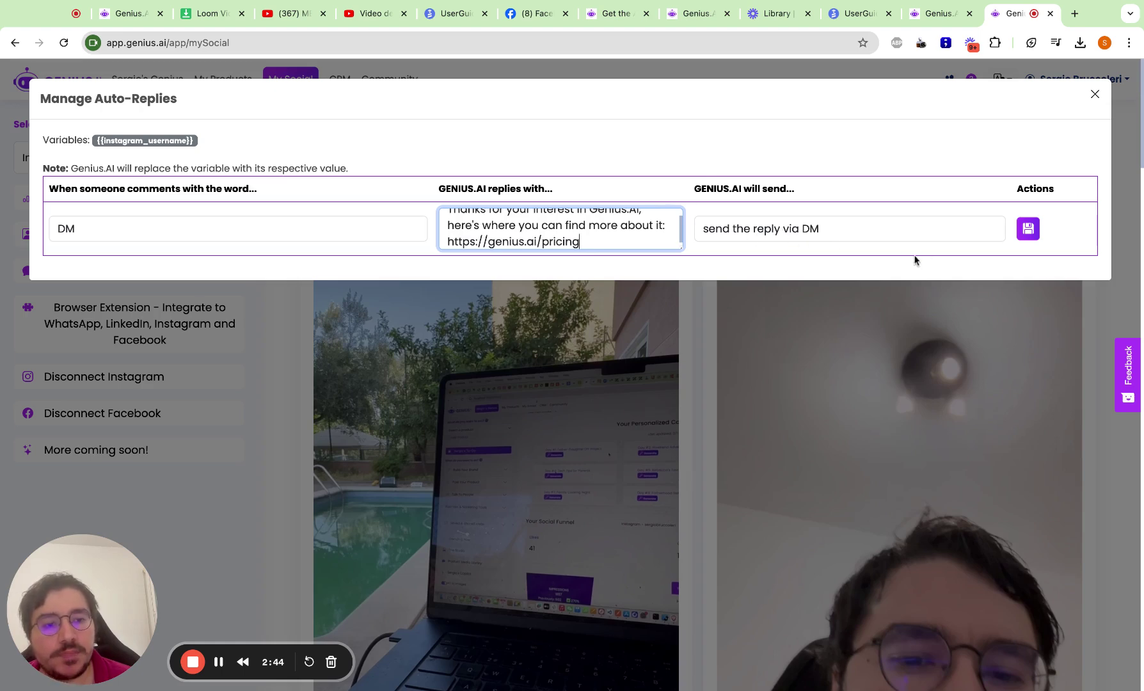
pyautogui.click(900, 237)
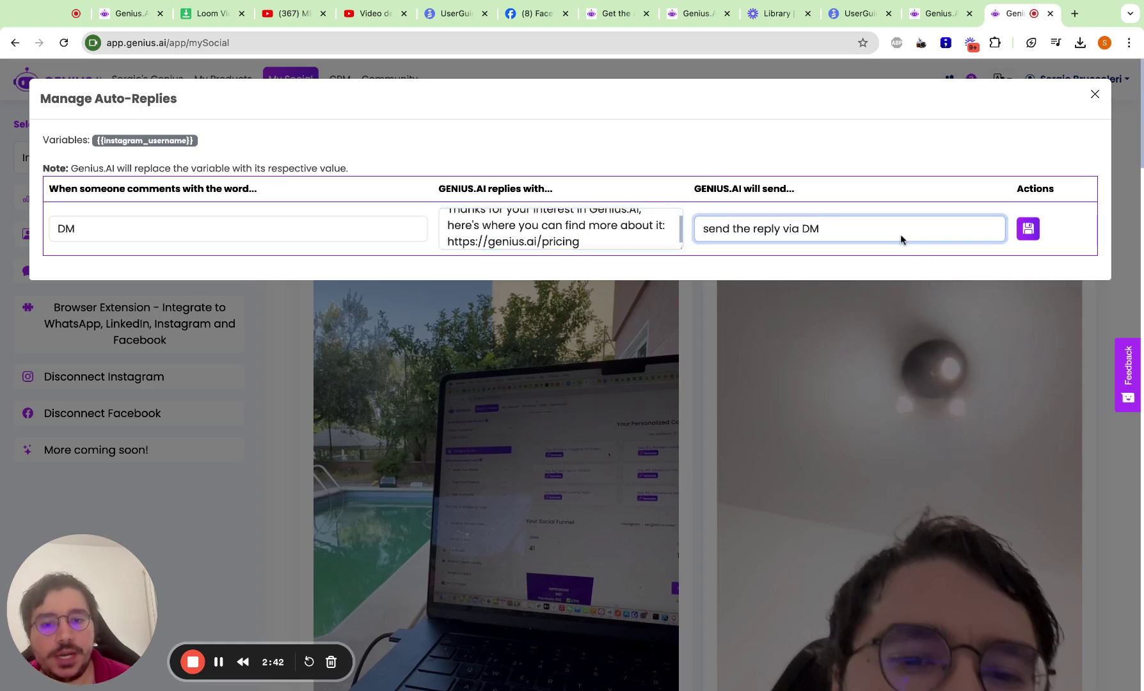
# Save the pricing rule, then save a second 'DM' rule with a 'just messaged you' reply via comment
pyautogui.click(1027, 230)
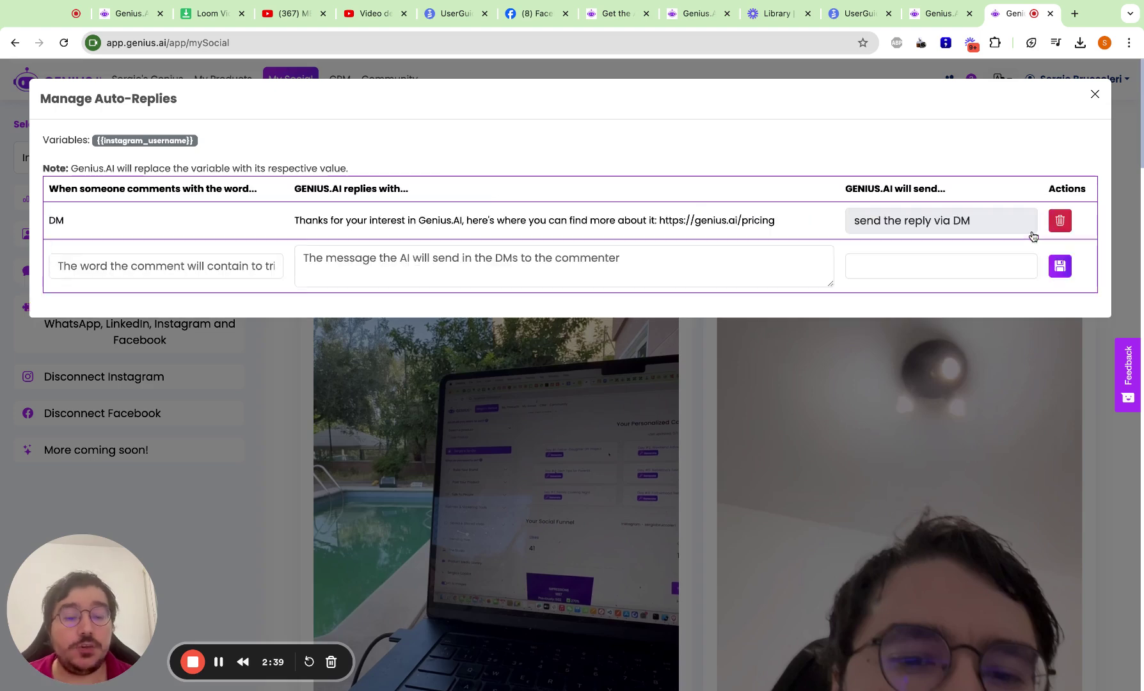
pyautogui.click(250, 271)
pyautogui.write('DM')
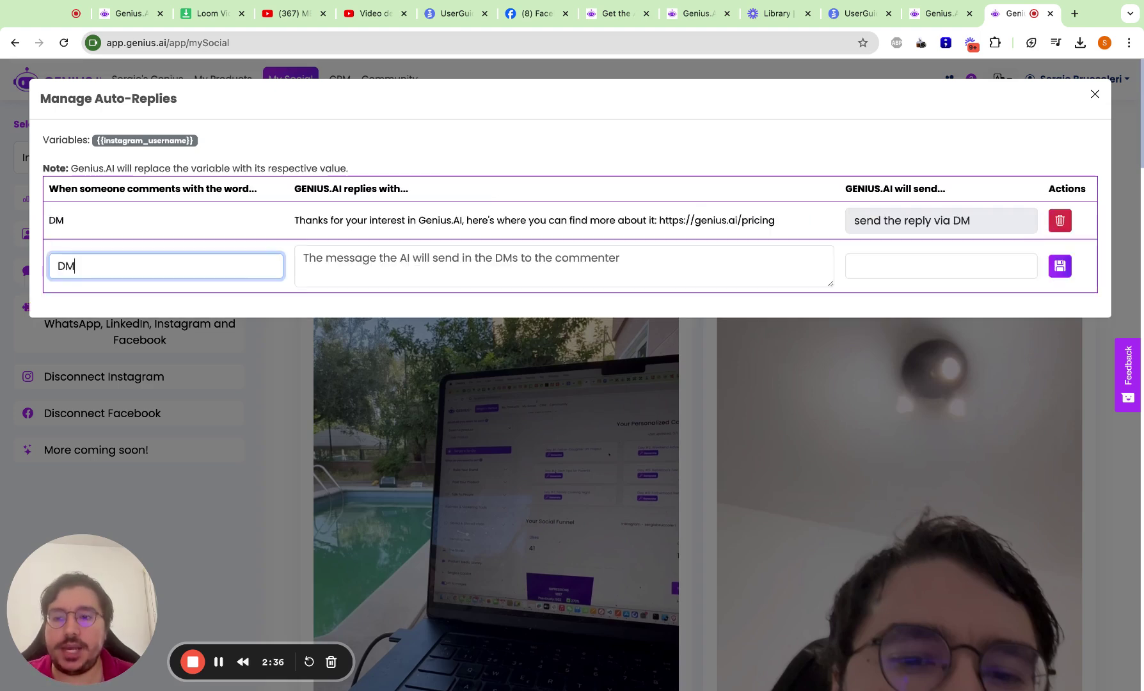
pyautogui.click(399, 273)
pyautogui.write("Thanks for your interest in Genius.AI, I've just shoot you a message!")
pyautogui.click(897, 277)
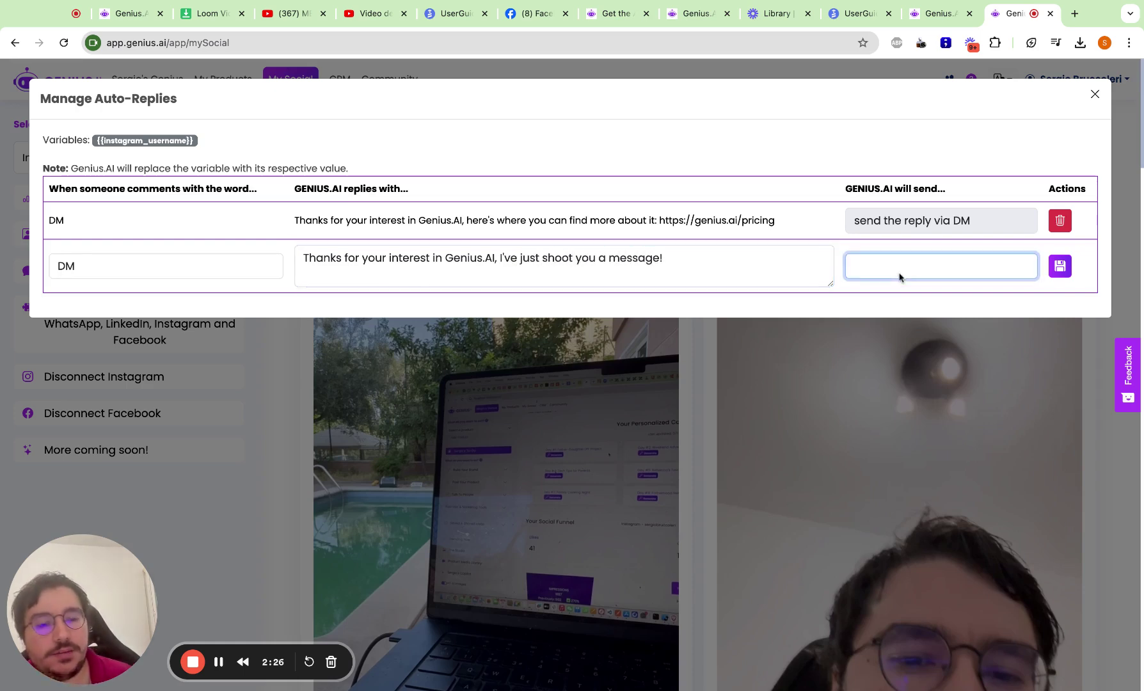
pyautogui.write('send the reply via comment')
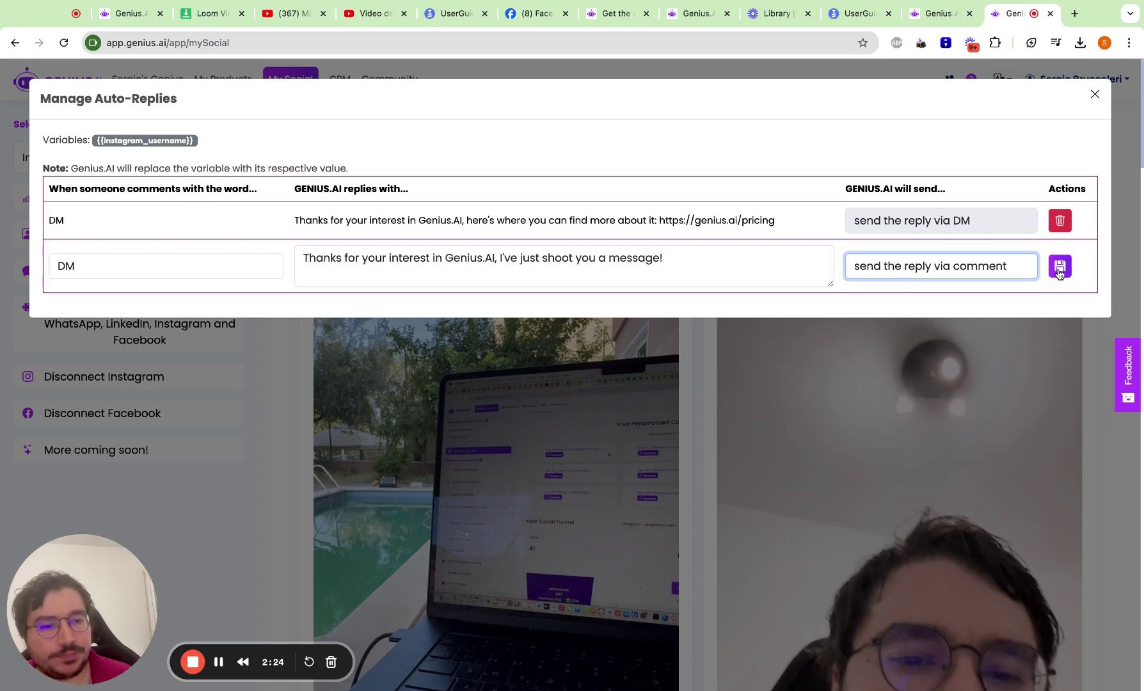
pyautogui.click(1059, 272)
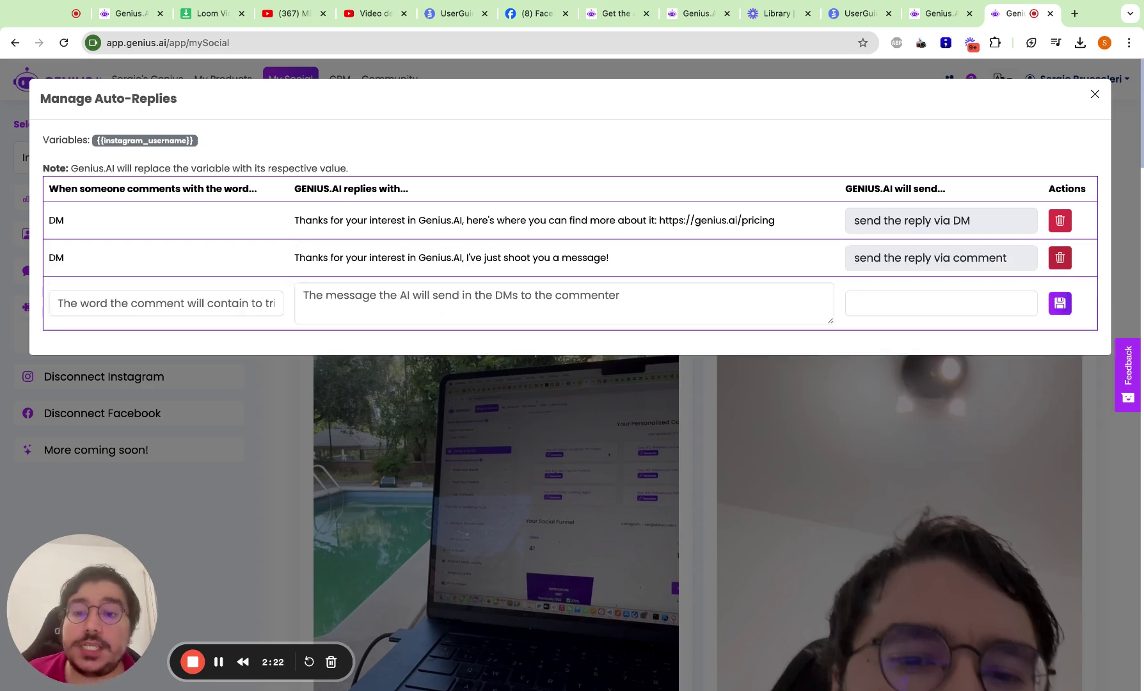